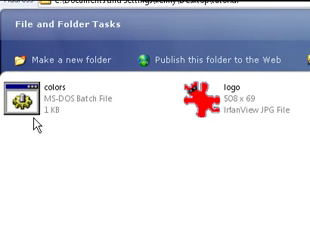
click(35, 105)
right_click(35, 105)
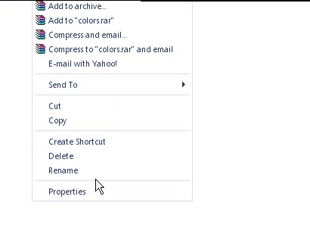
key(Escape)
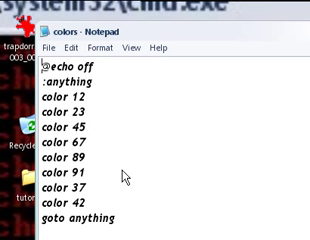
Review the end of the colors script: the last color line and the goto anything loop.
click(143, 200)
click(140, 216)
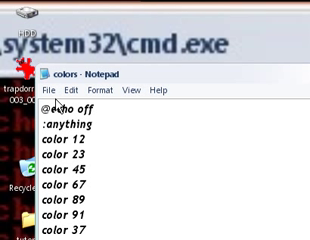
click(48, 89)
In Save As, edit the file name to colors.bat.
click(70, 150)
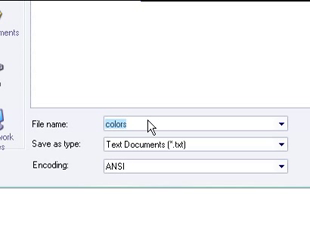
text(colors.bat)
click(147, 124)
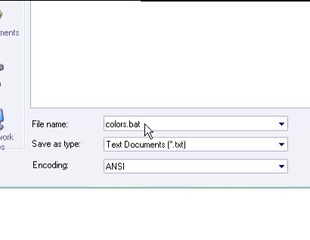
drag(141, 124, 128, 124)
text(bat)
key(BackSpace)
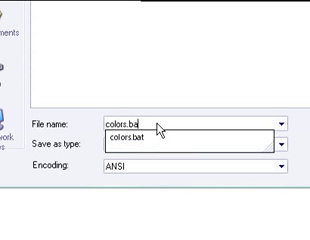
key(BackSpace)
key(BackSpace)
key(BackSpace)
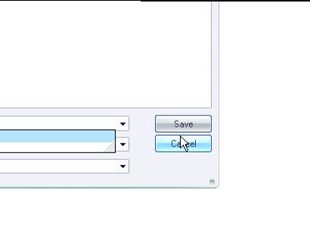
Confirm the save so the script is written as colors.bat.
click(183, 144)
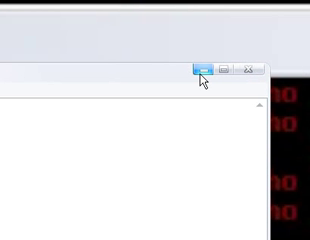